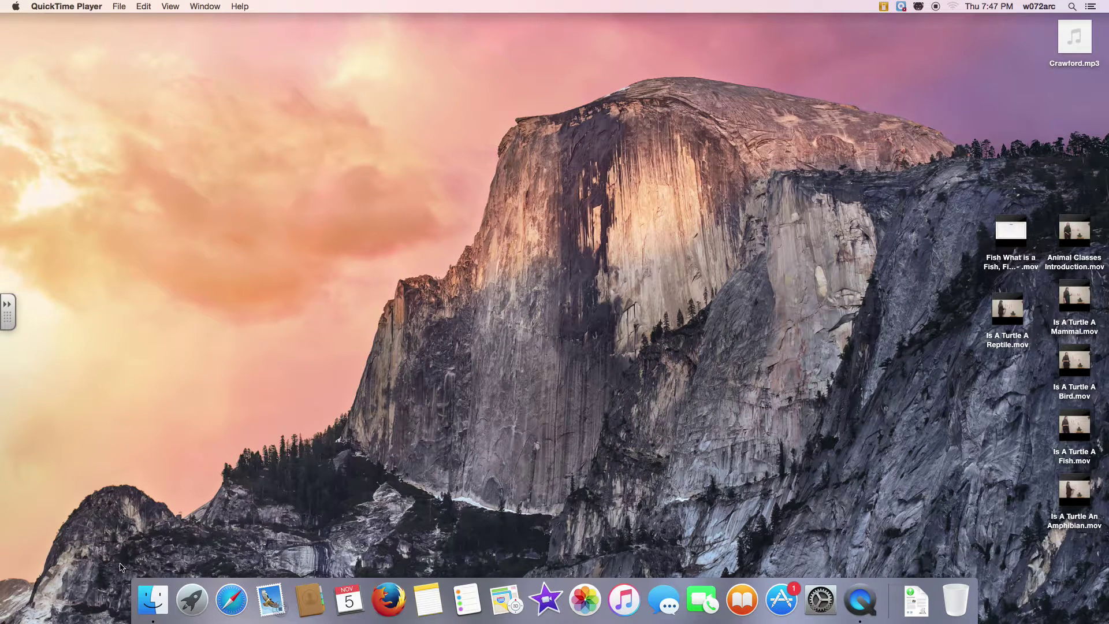
Open Applications > Utilities in a Finder window and launch Disk Utility
click(149, 614)
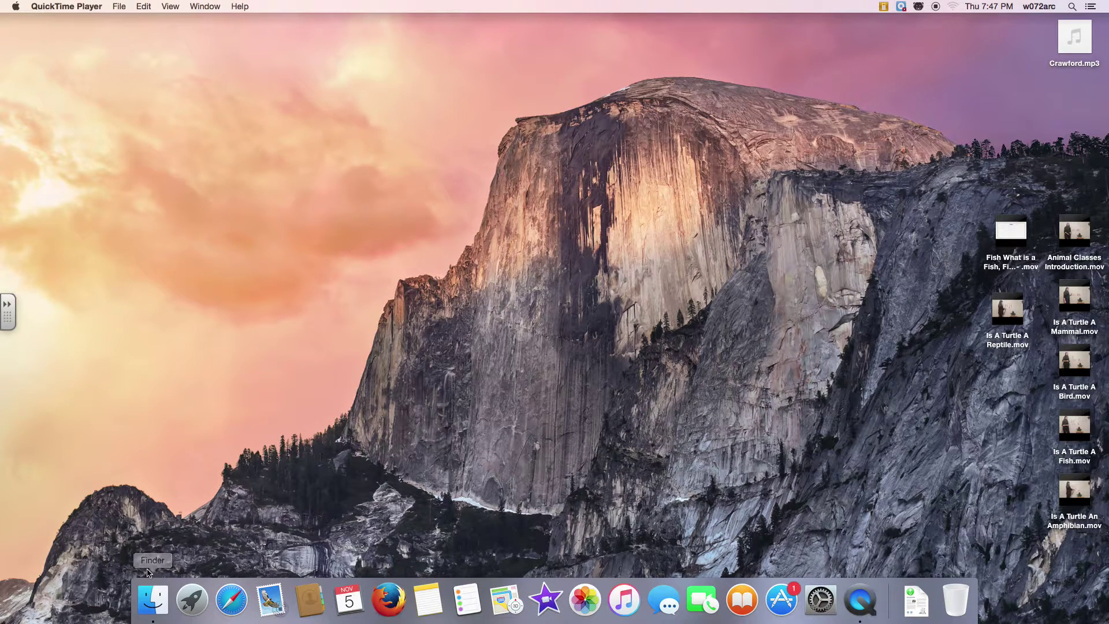
click(154, 607)
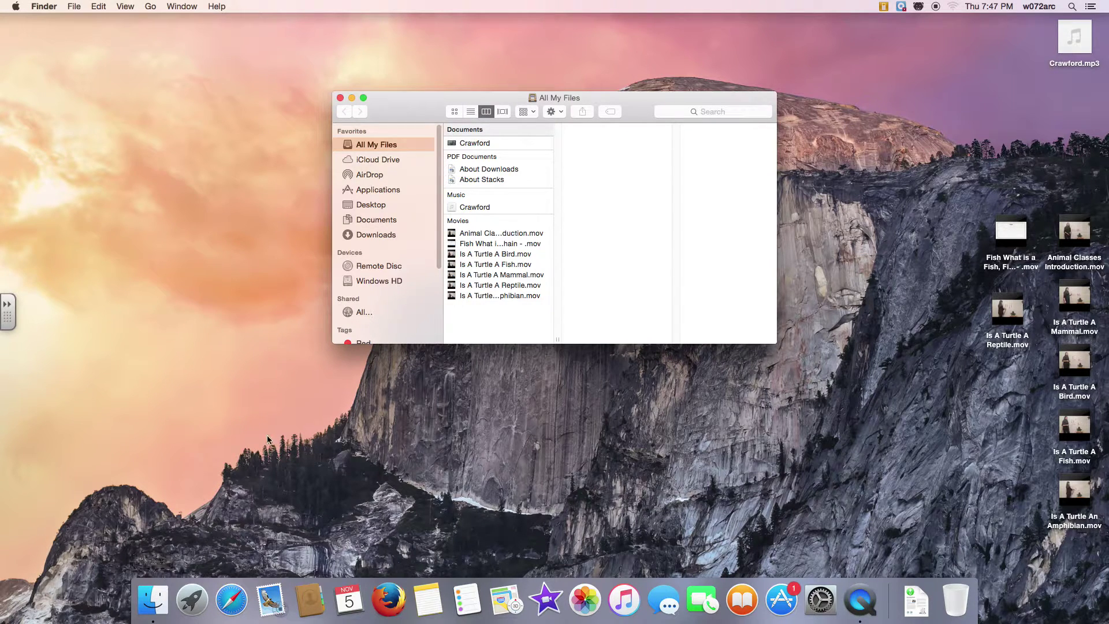
click(373, 192)
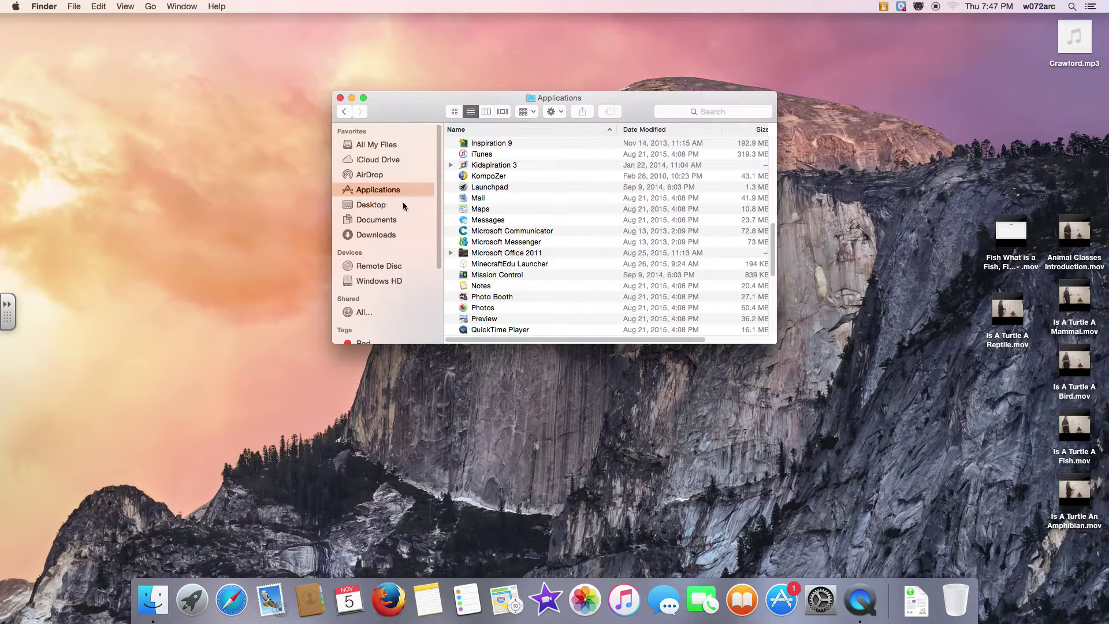
scroll(487, 246, up, 2)
scroll(488, 245, up, 4)
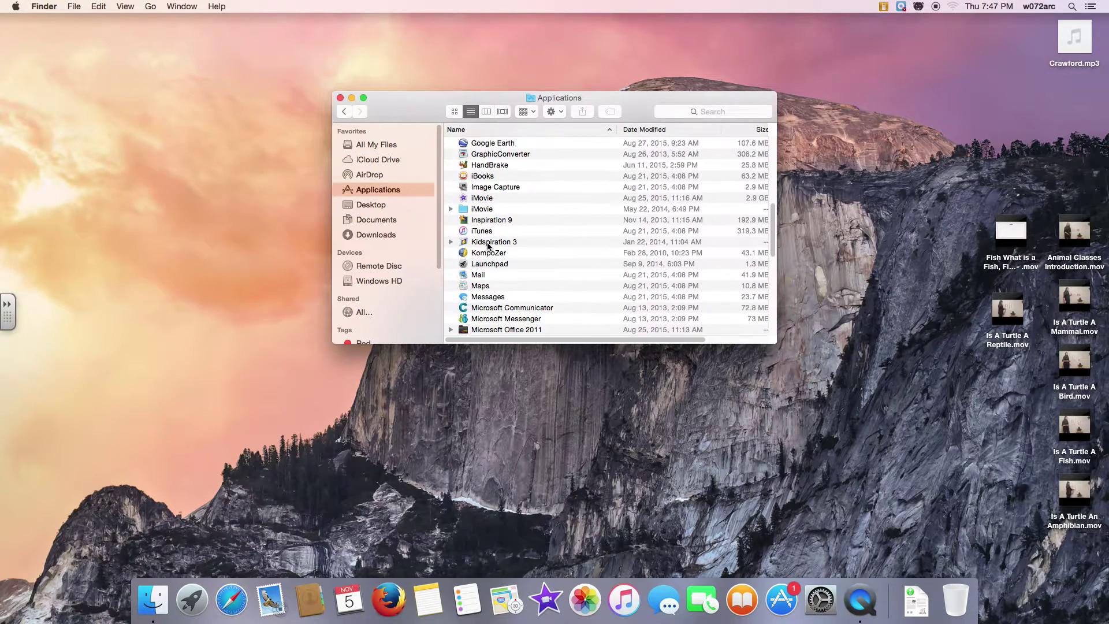
scroll(488, 245, down, 12)
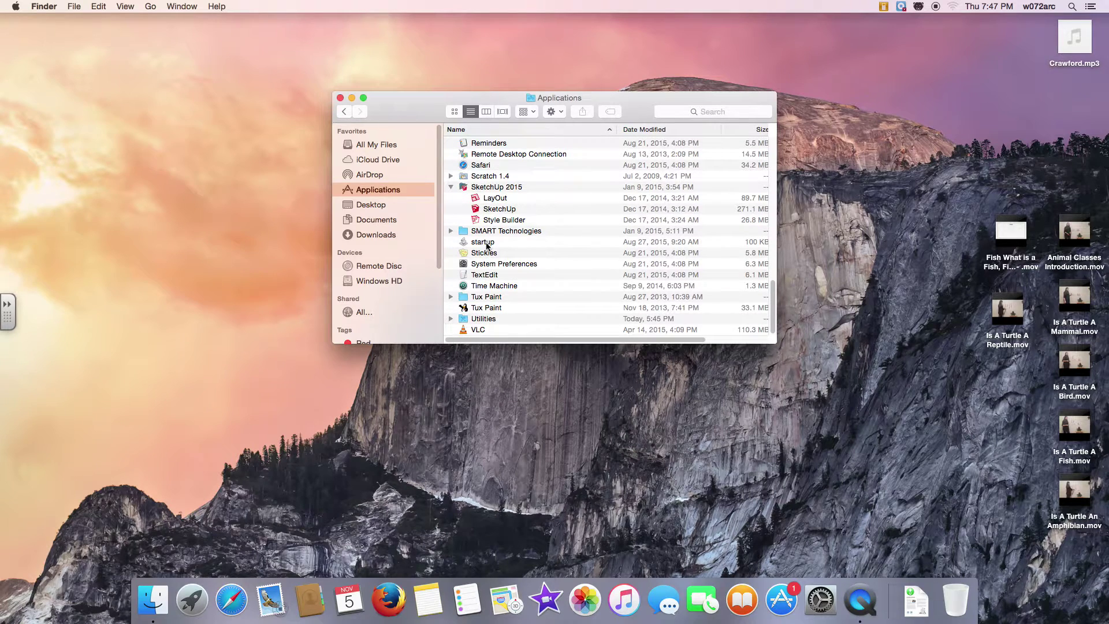
double_click(484, 318)
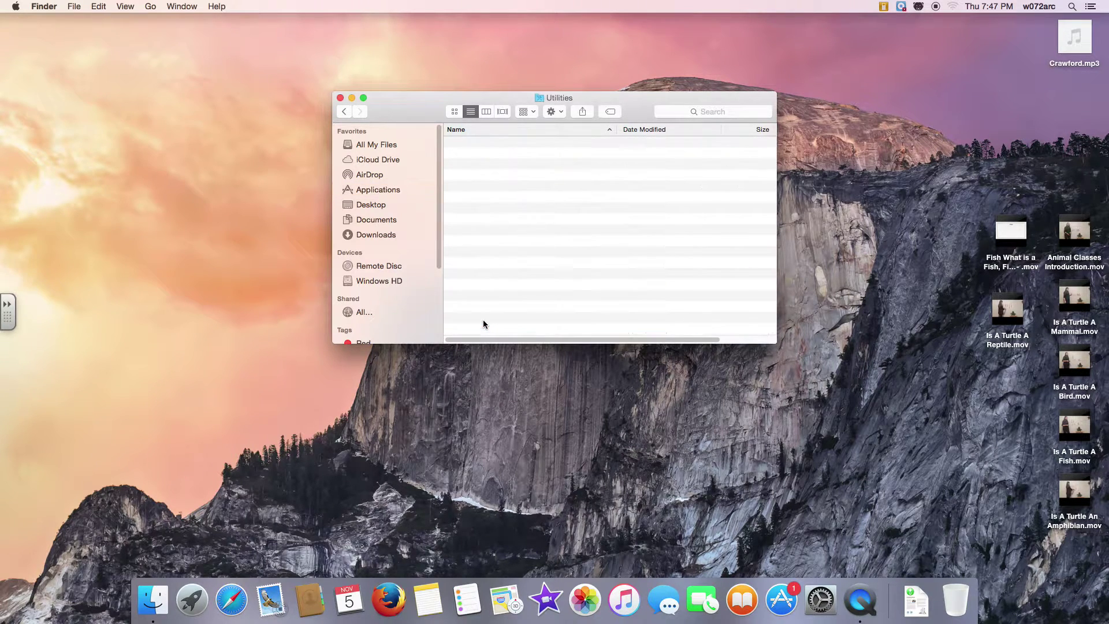
double_click(492, 210)
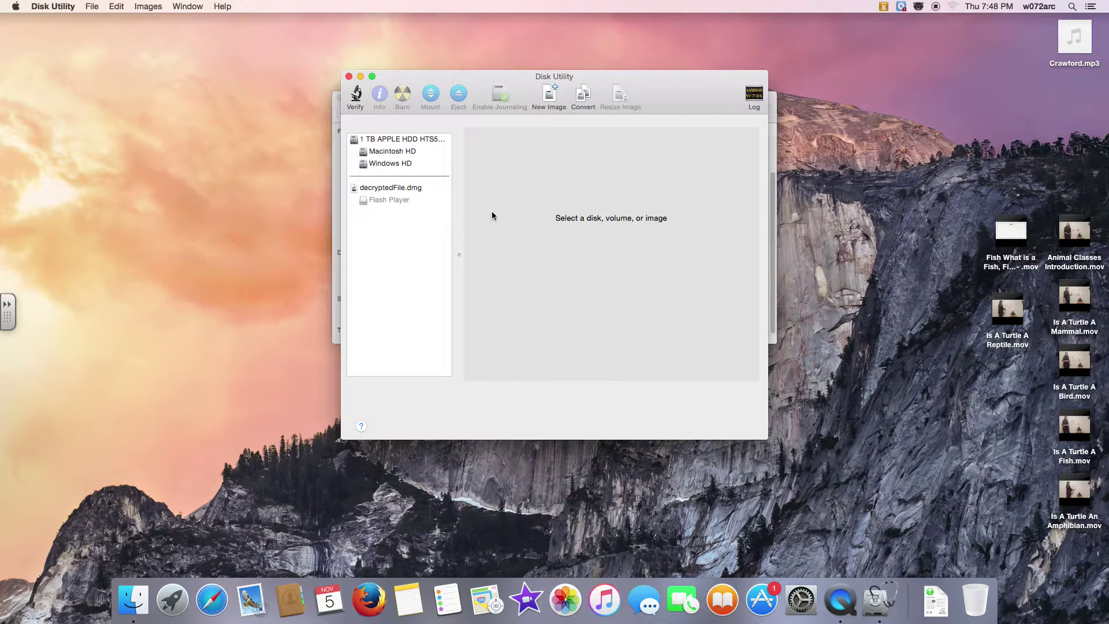
Start a new blank disk image named with the student's name, saved on the Desktop
click(548, 96)
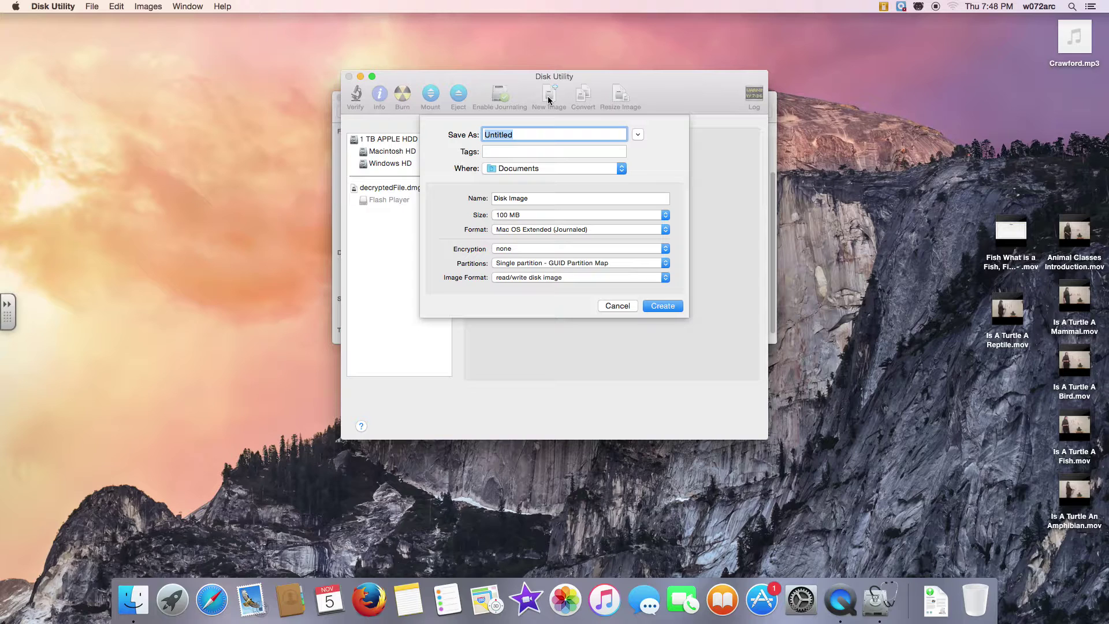
click(499, 170)
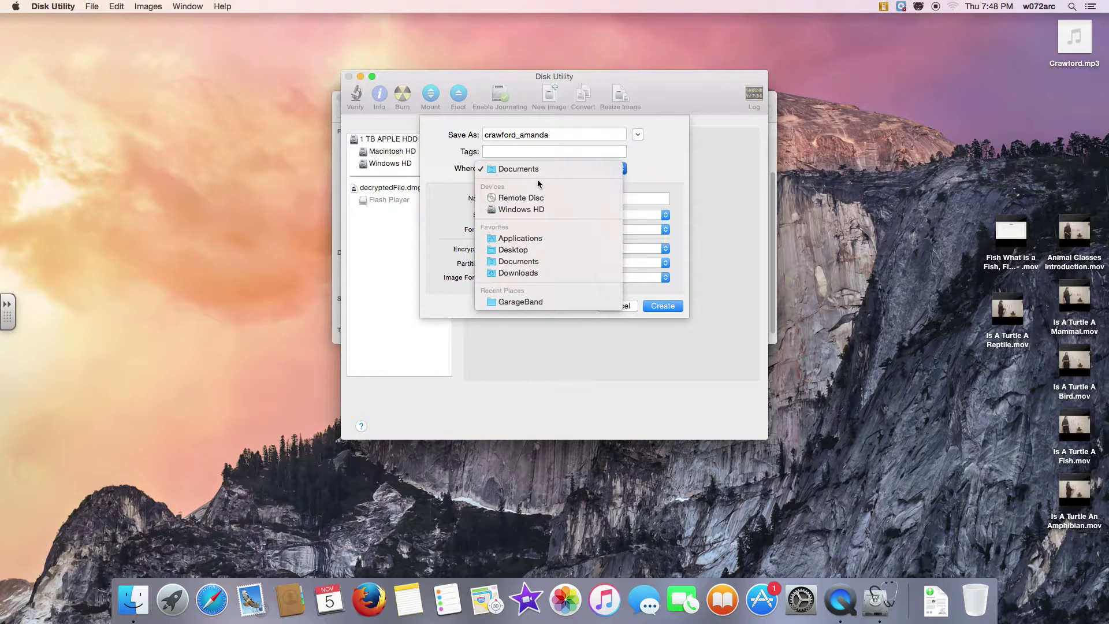
click(527, 254)
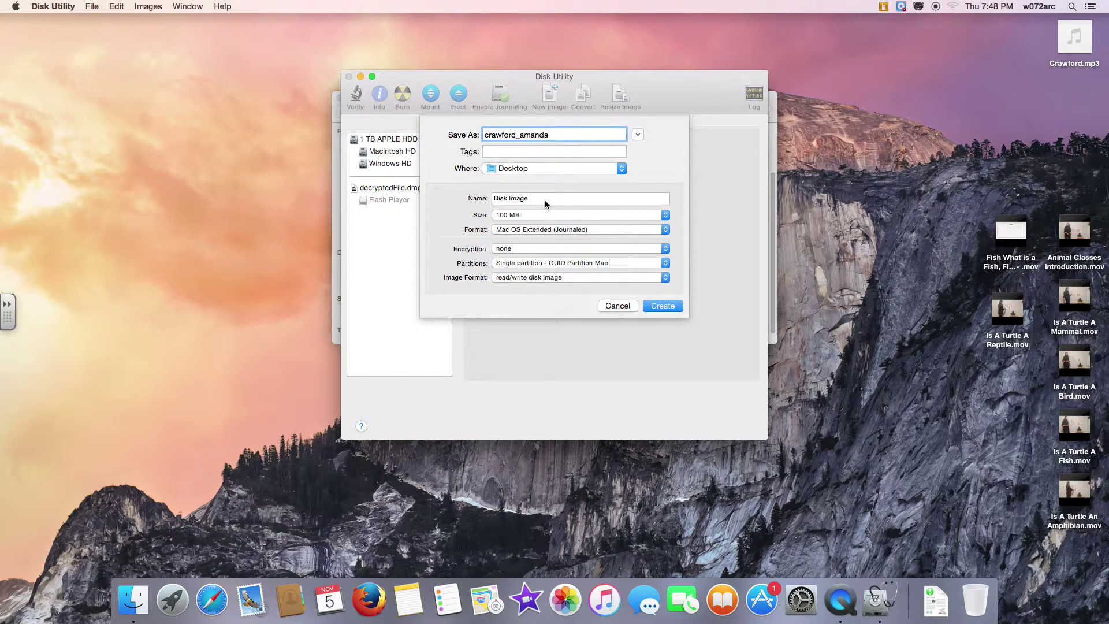
drag(543, 199, 485, 196)
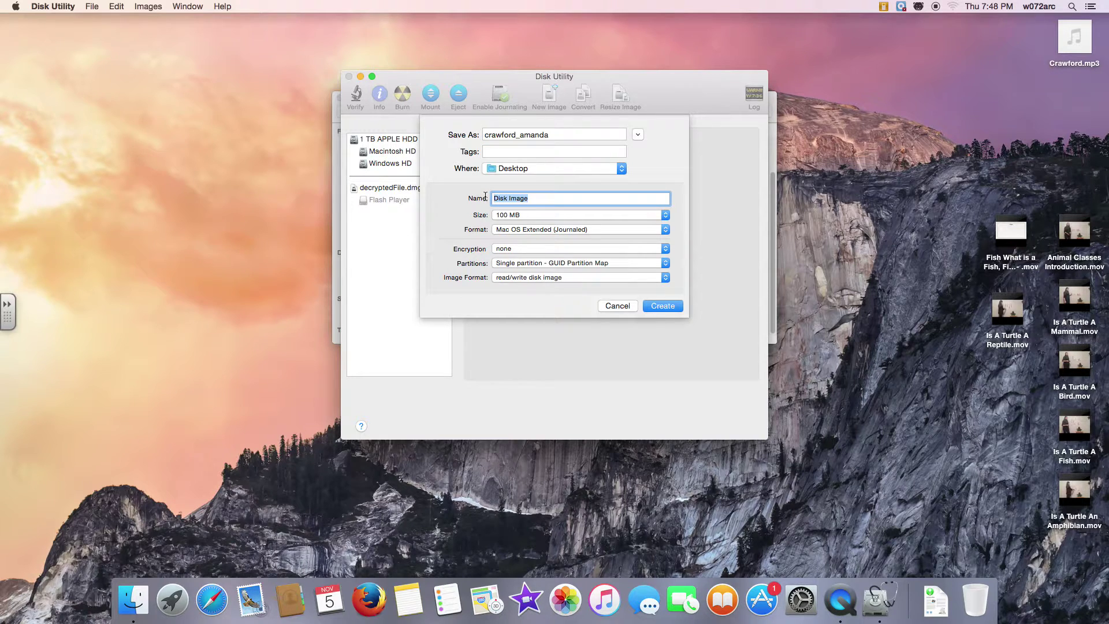
Make the volume name match the file name and set a custom 1 TB image size
click(508, 217)
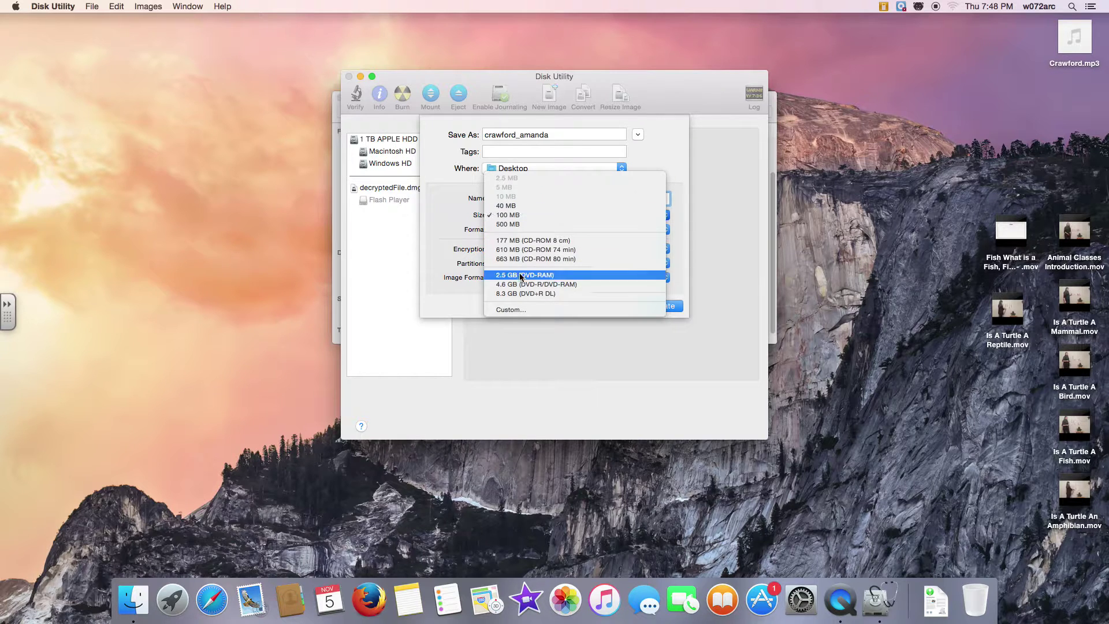
click(527, 310)
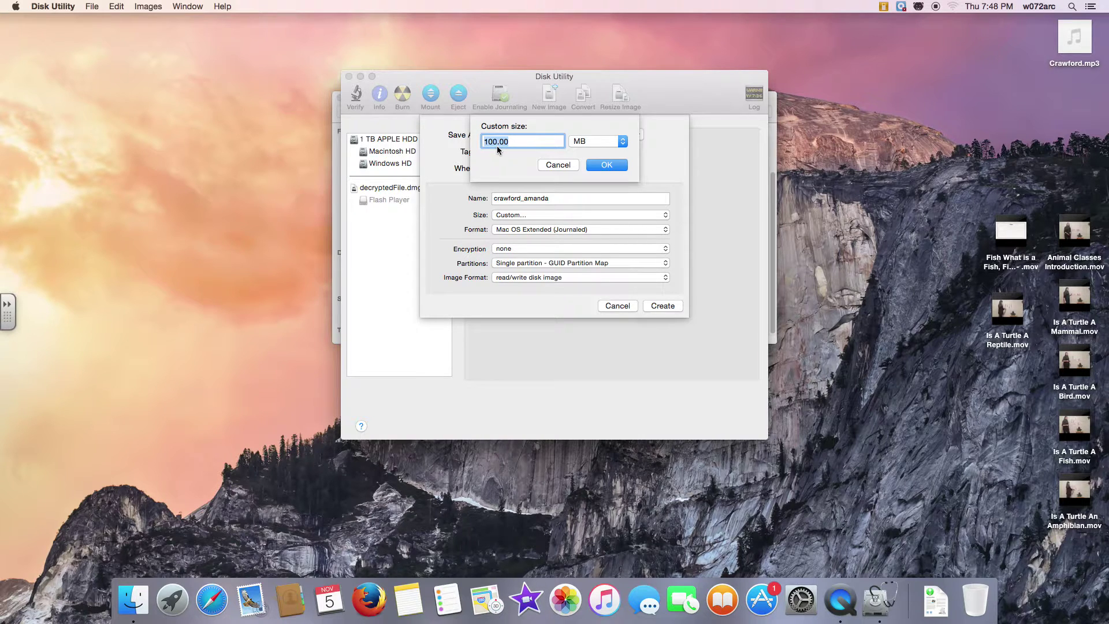
text(1)
click(580, 141)
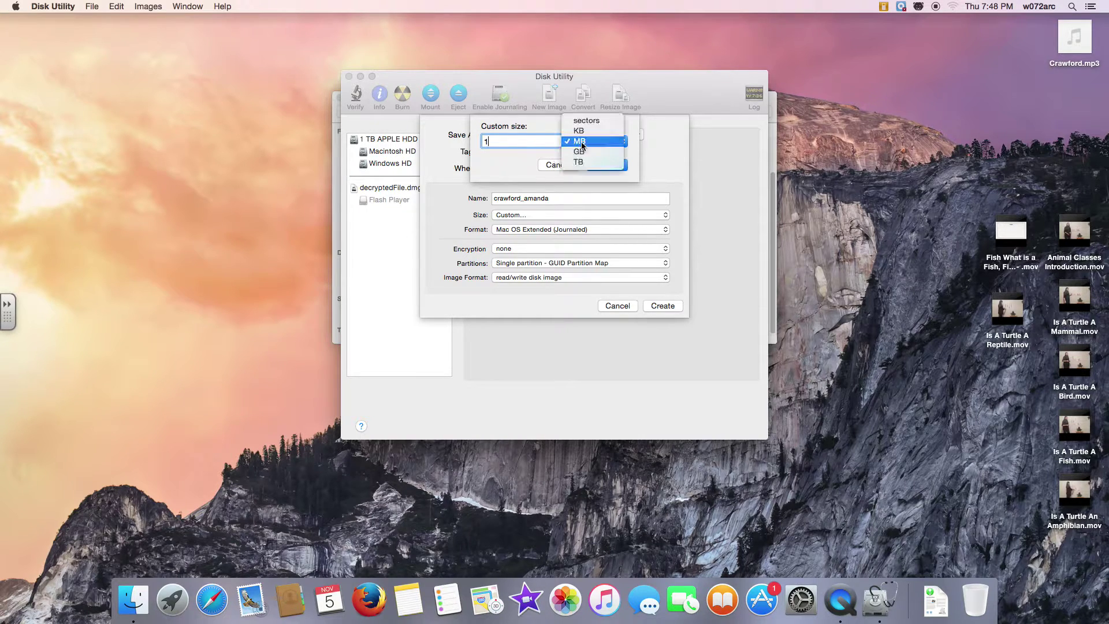
click(608, 162)
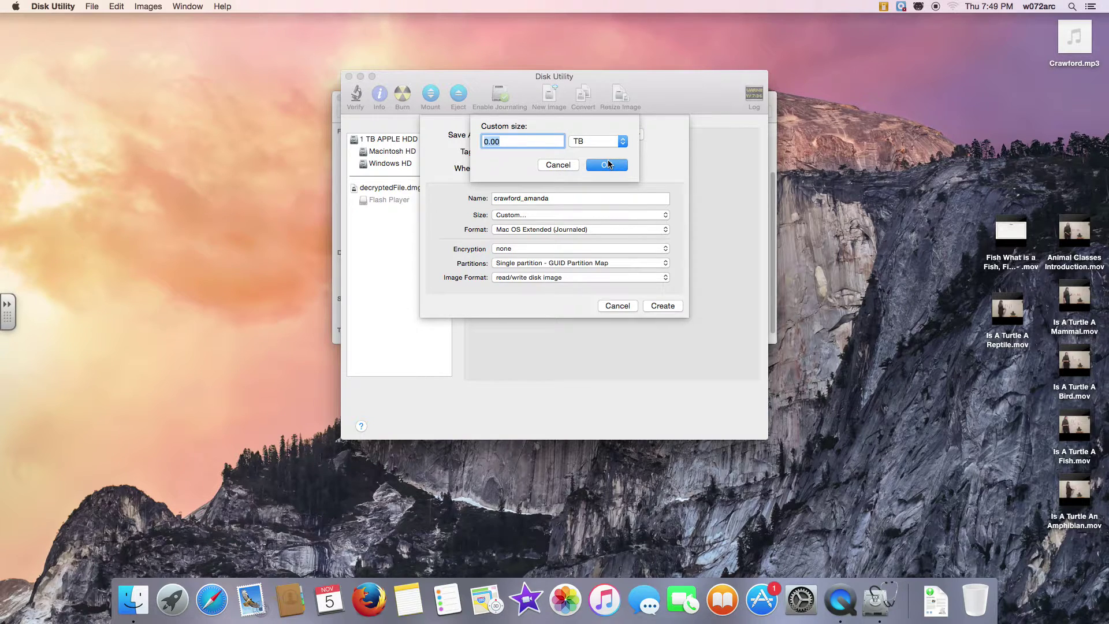
text(1)
click(607, 165)
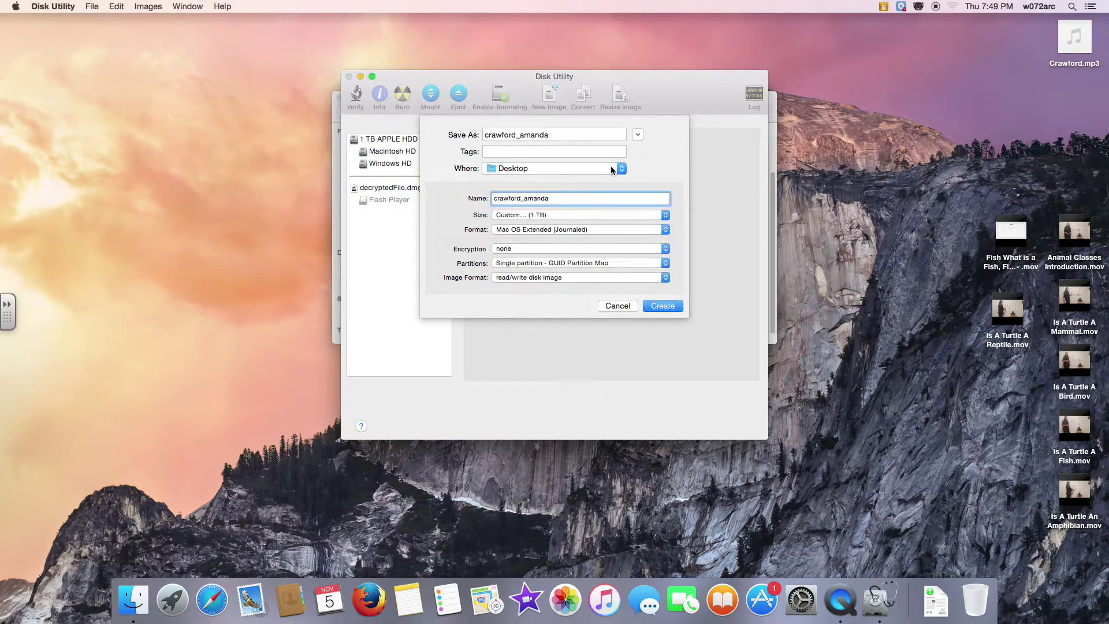
click(537, 231)
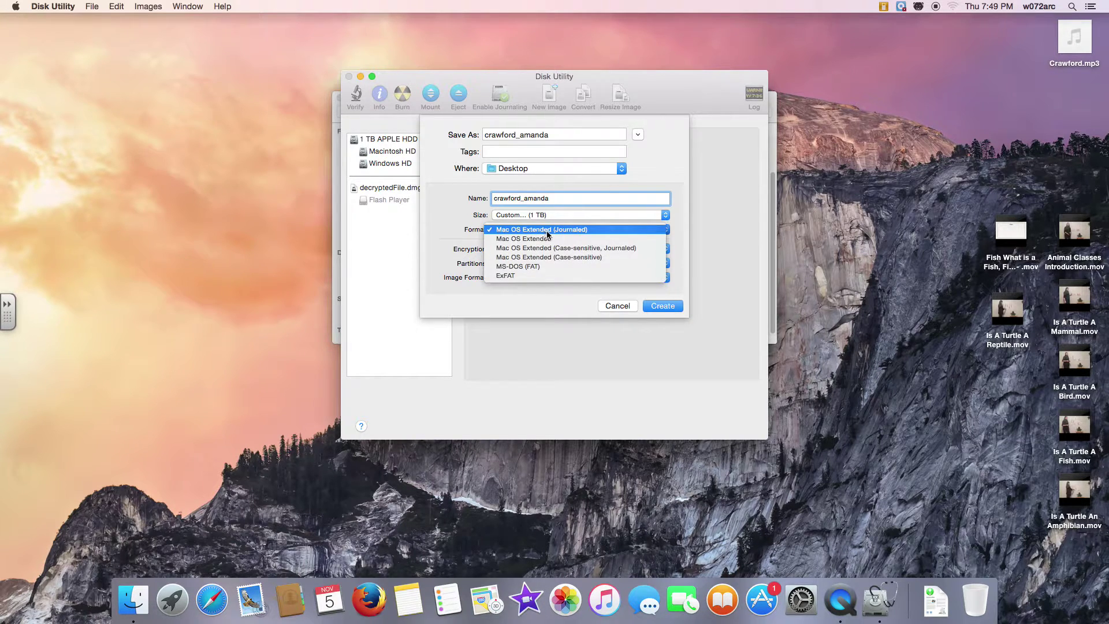
Create an unencrypted Mac OS Extended (Journaled), single-partition Apple Partition Map sparse disk image
click(619, 231)
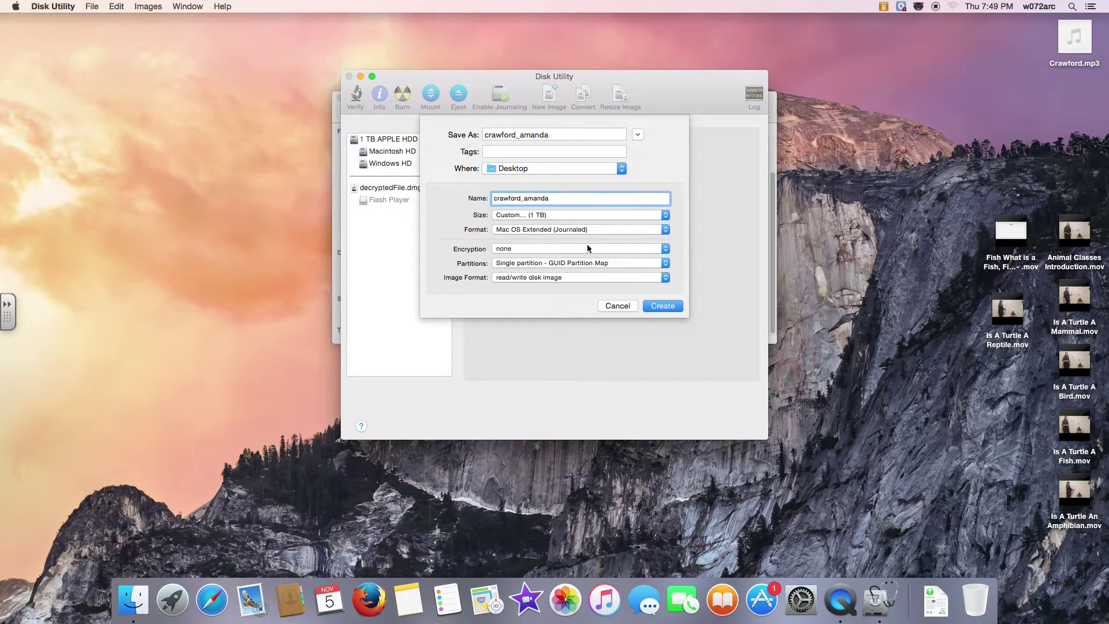
click(544, 253)
click(543, 252)
click(586, 267)
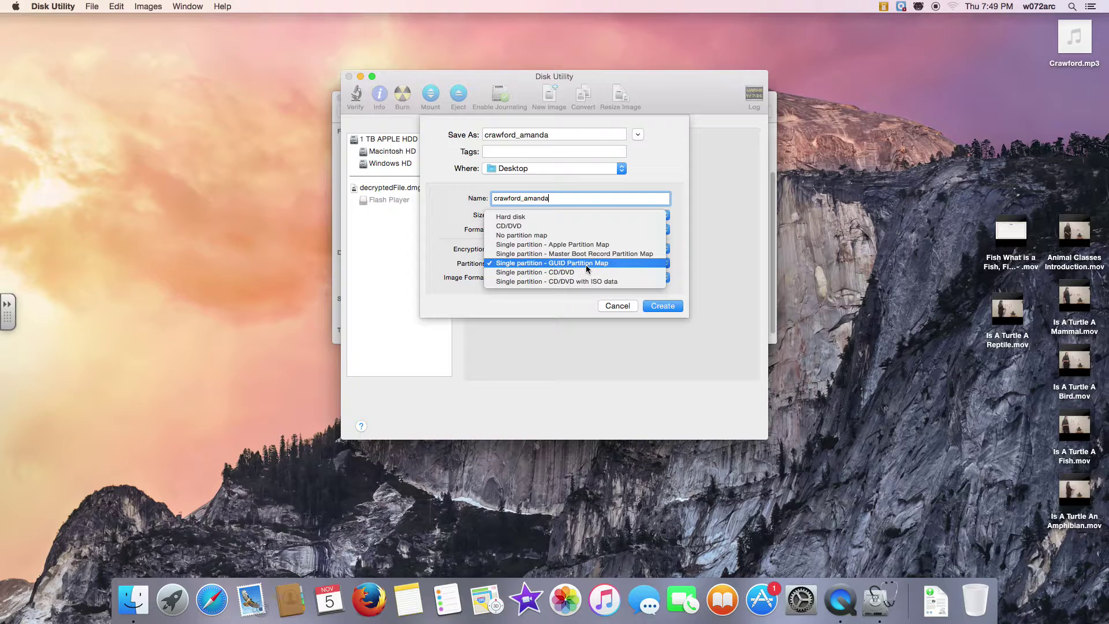
click(590, 248)
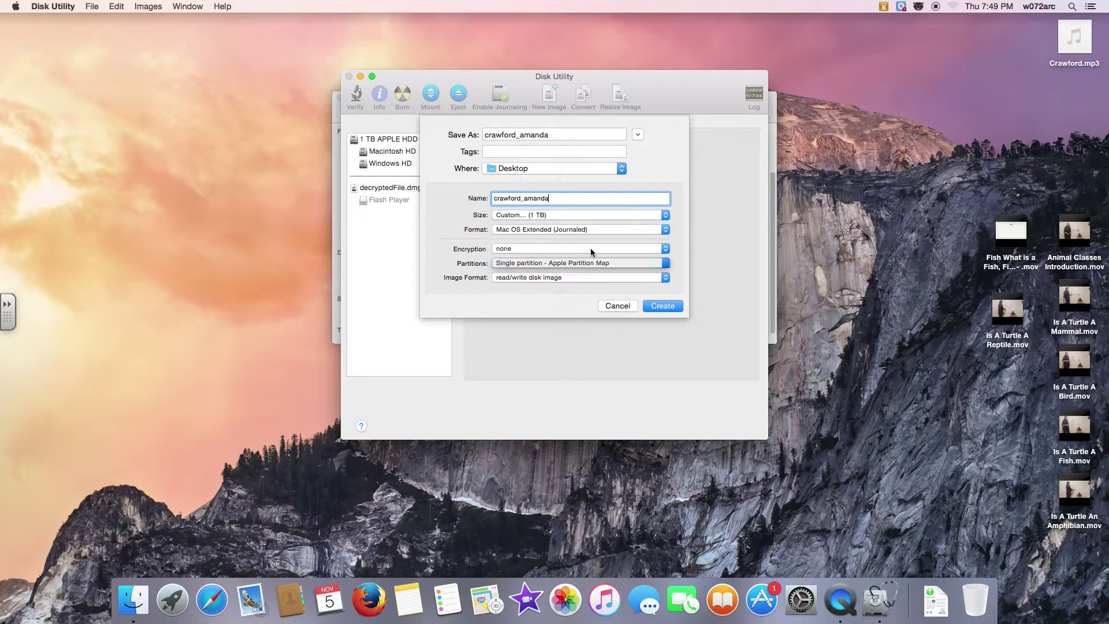
click(539, 278)
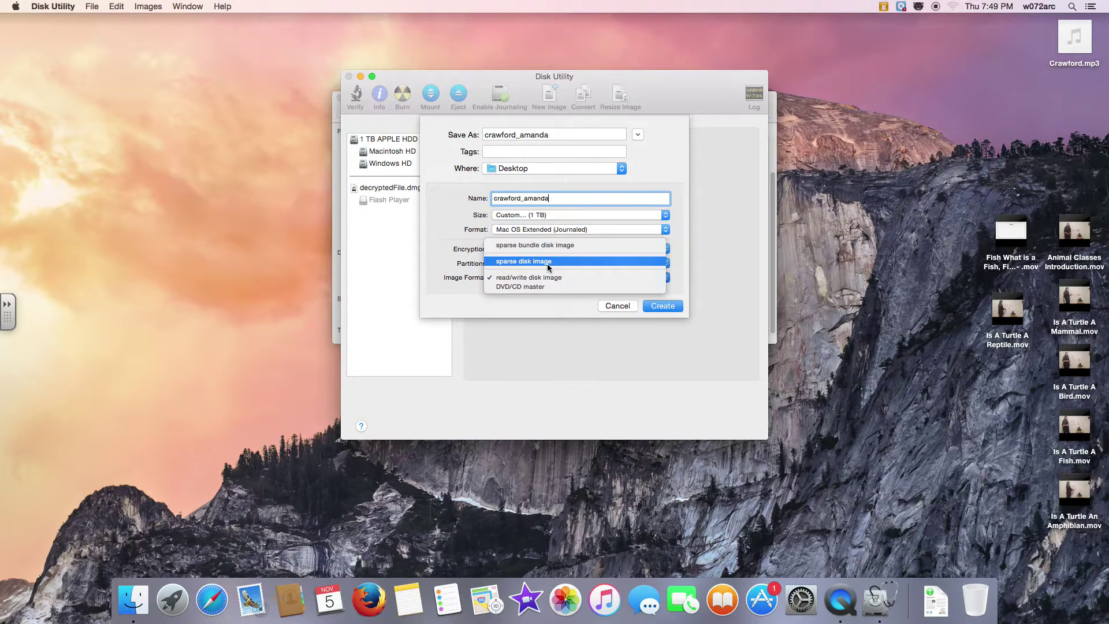
click(548, 264)
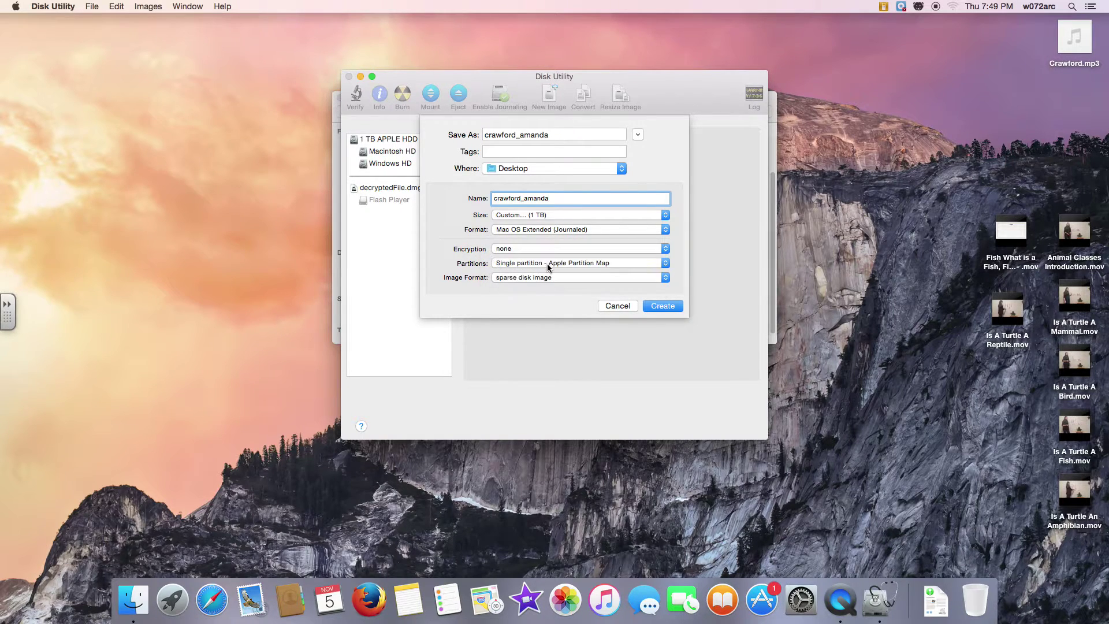
click(663, 307)
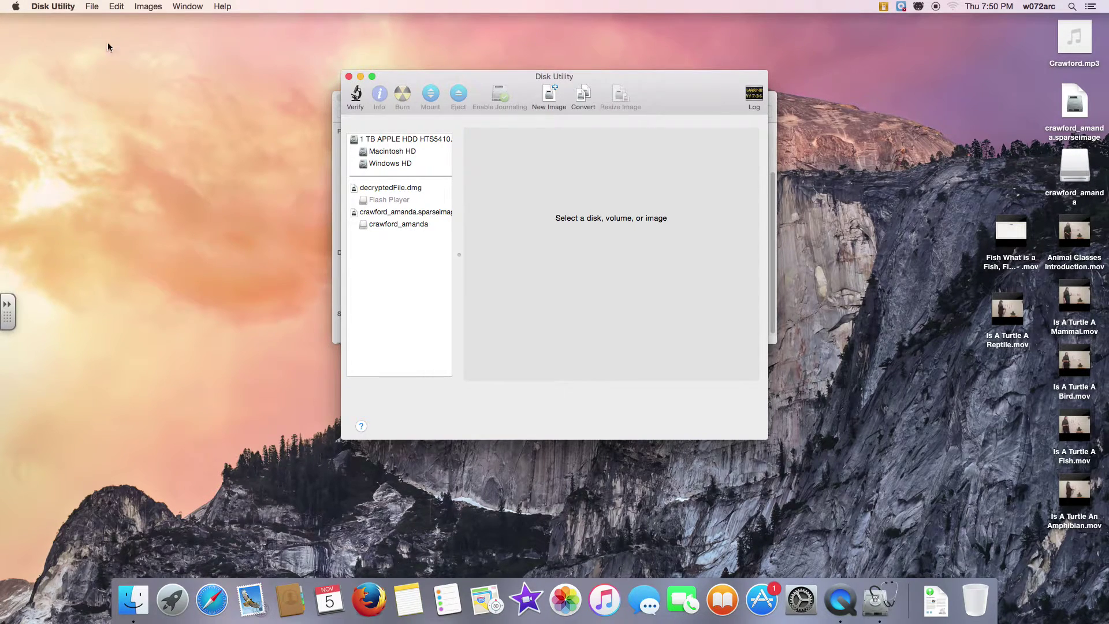
Quit Disk Utility once the image is created and mounted
click(52, 6)
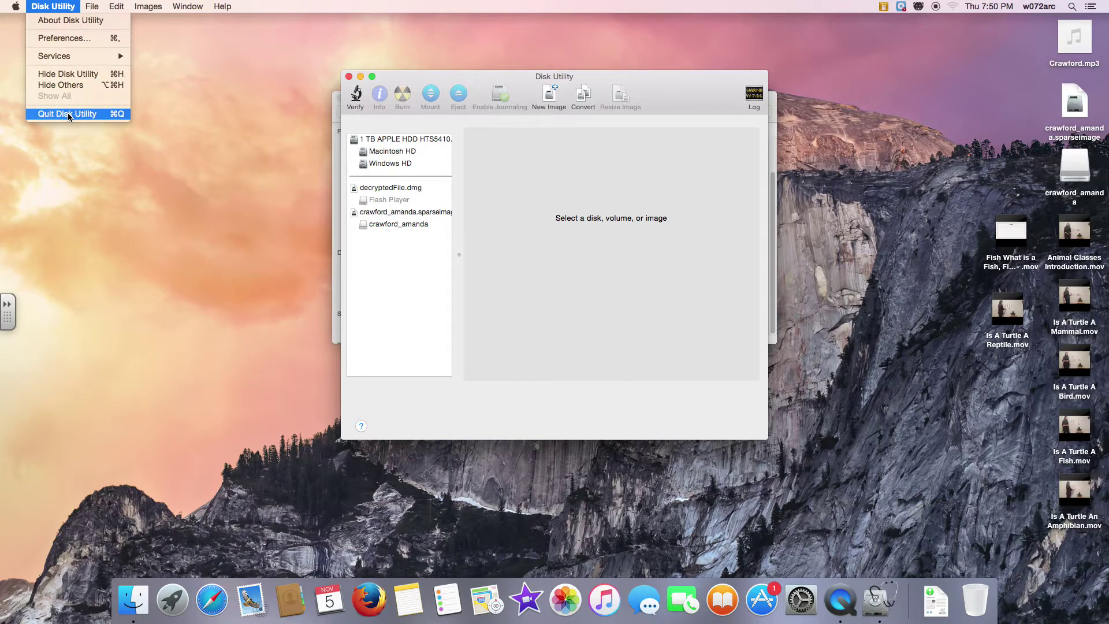
click(68, 113)
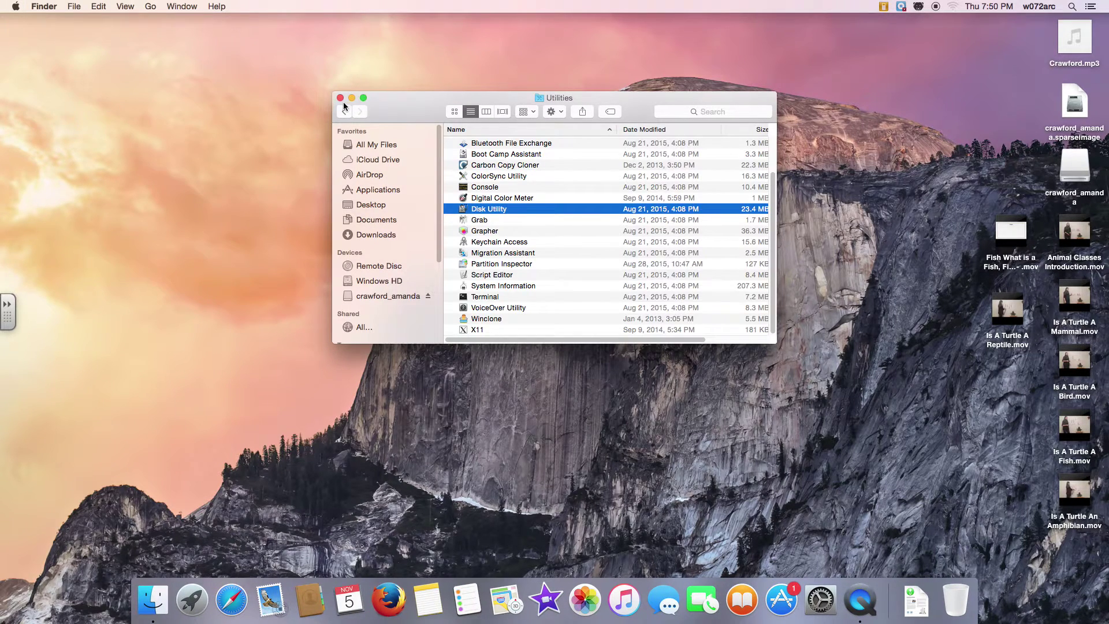
Close the Utilities window and launch iMovie from the Dock
click(338, 99)
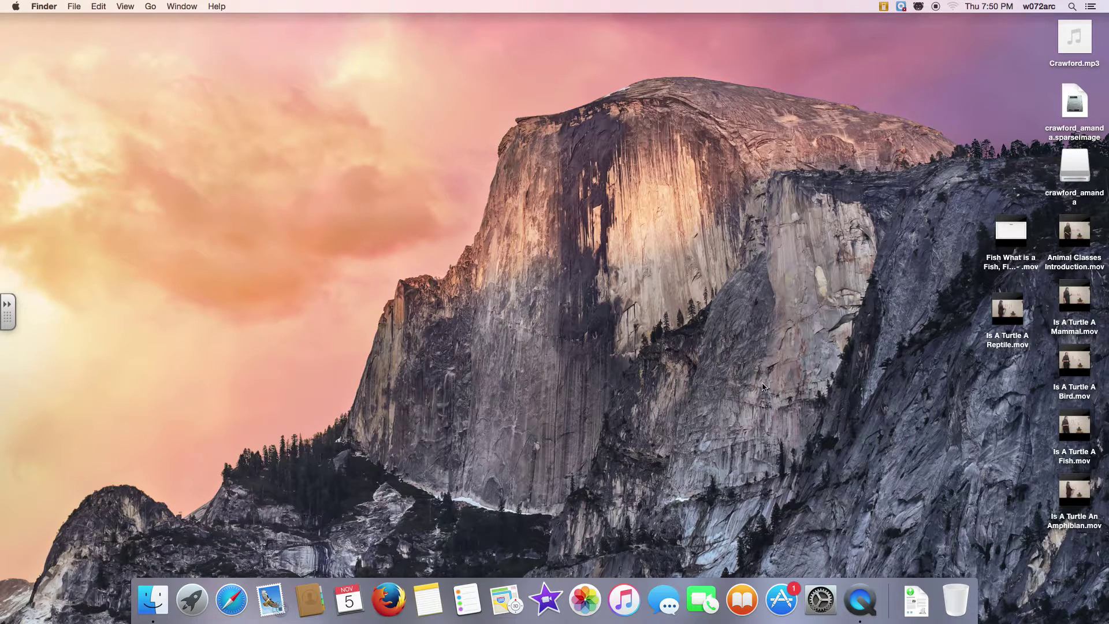
click(548, 601)
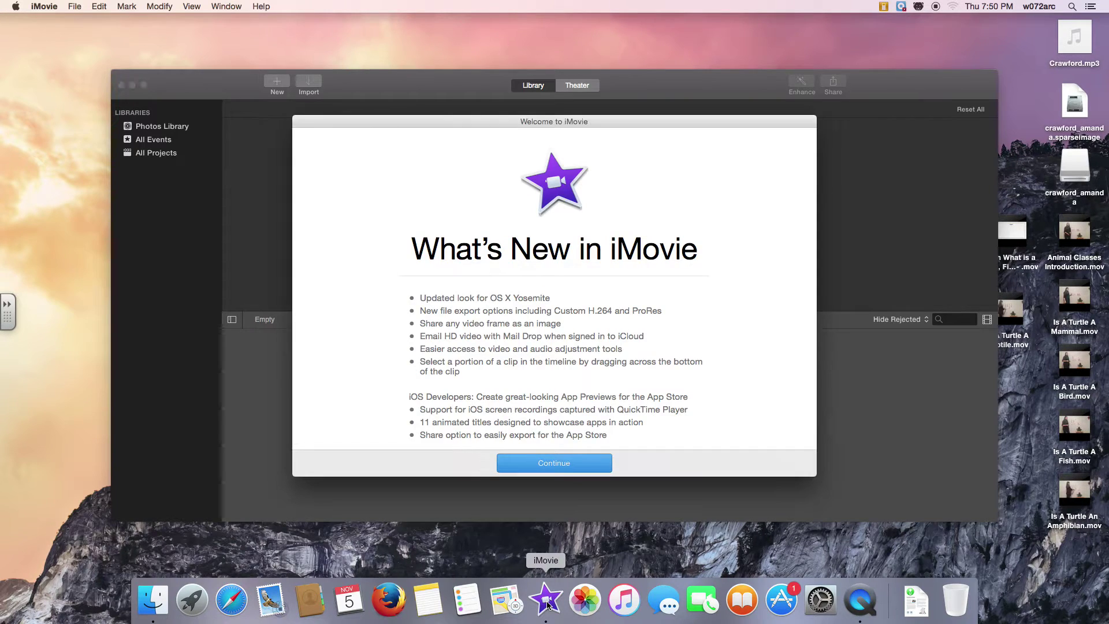
Dismiss the welcome screen and attempt saving a new iMovie Library to the Desktop, acknowledging the rejection
click(570, 462)
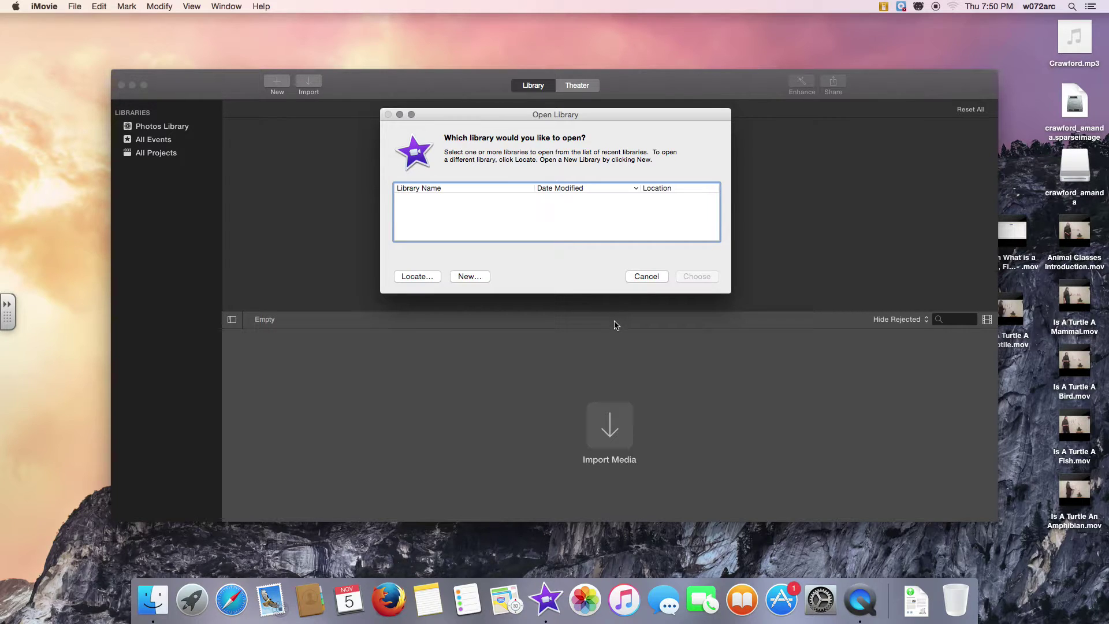
click(469, 277)
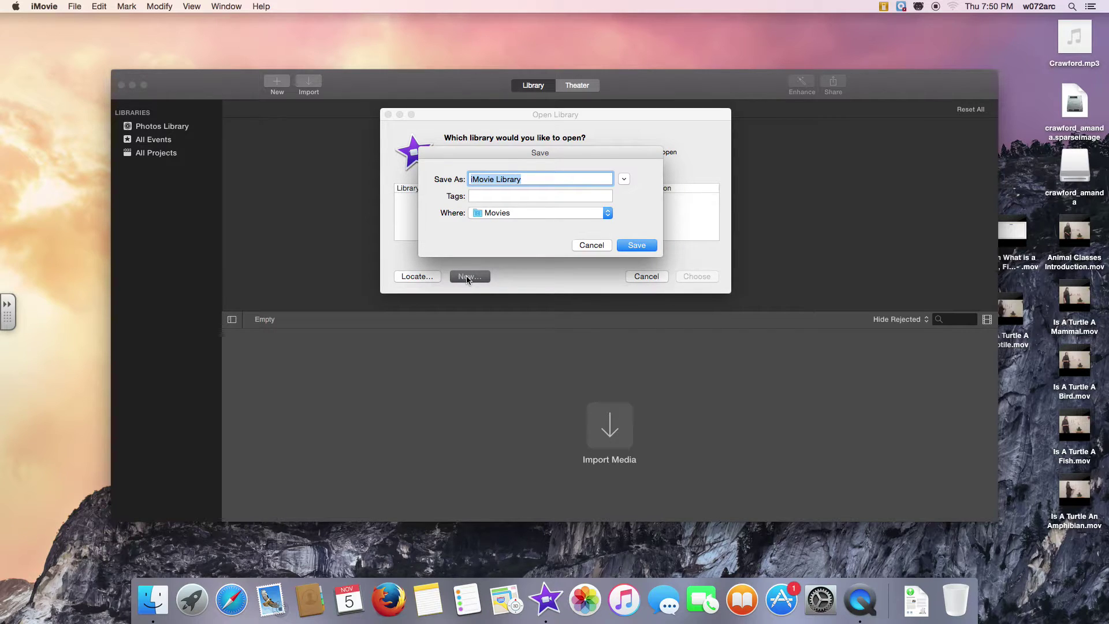
click(511, 214)
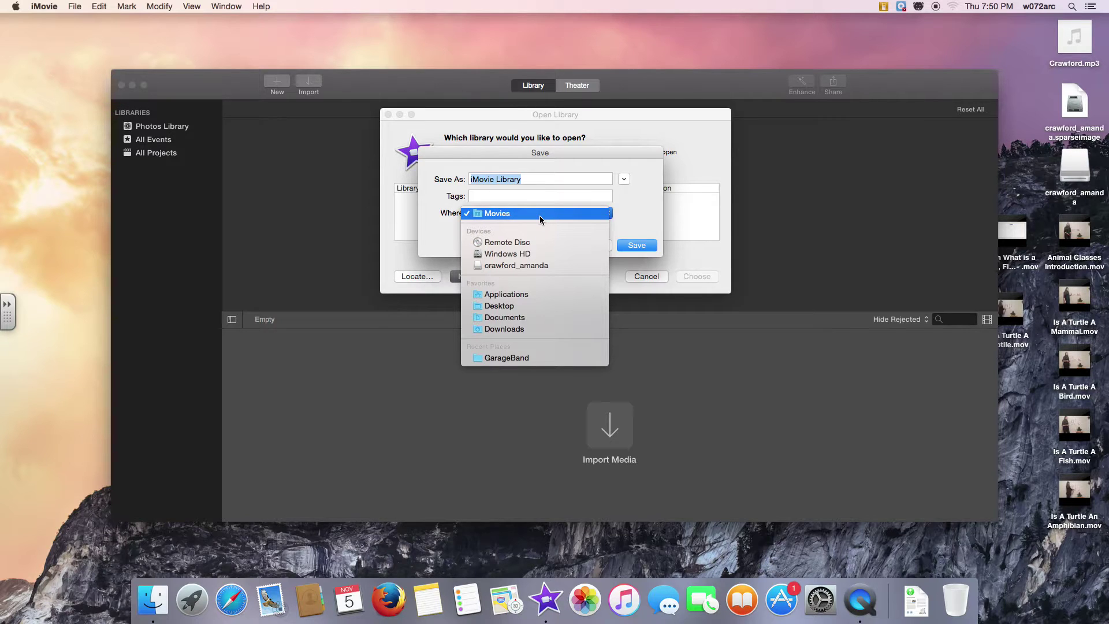
click(537, 307)
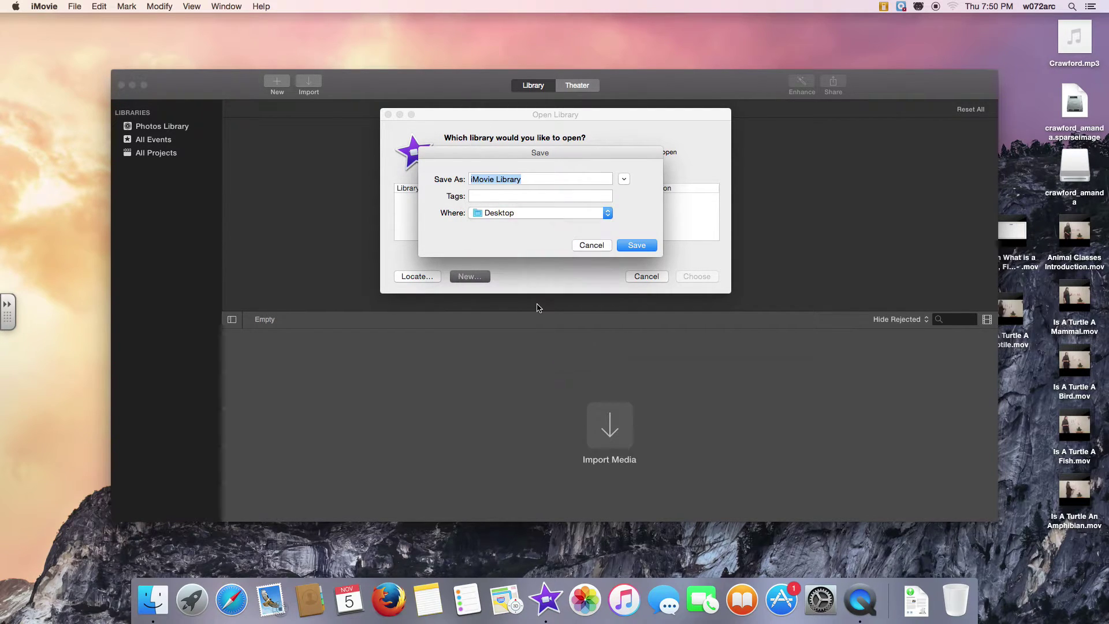
click(634, 246)
click(660, 257)
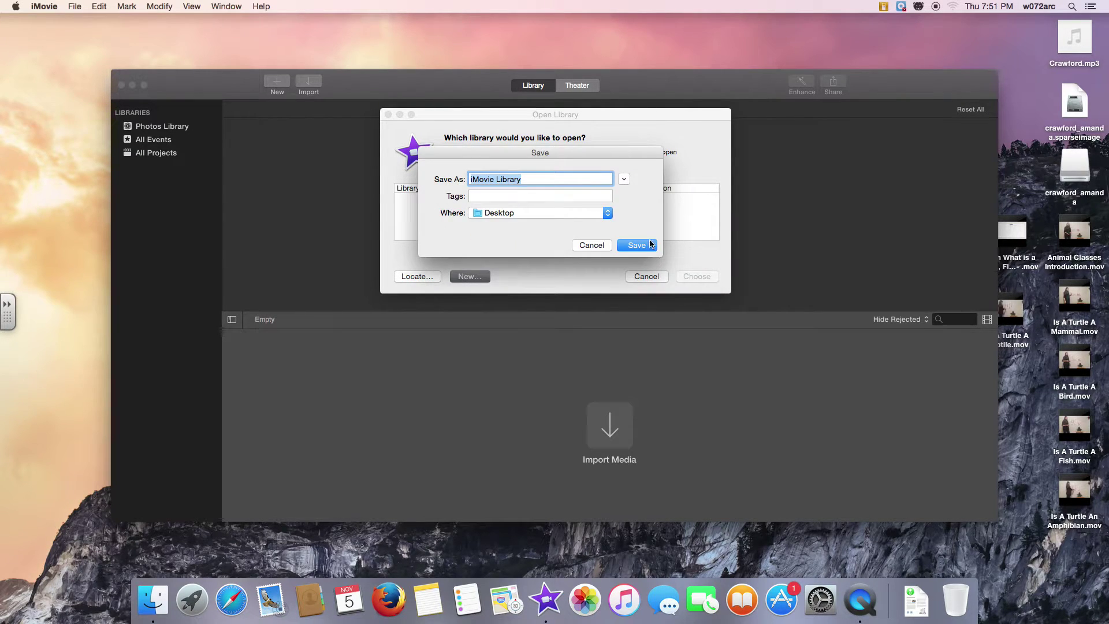
Save the new iMovie Library onto the mounted student-named disk image instead
click(624, 179)
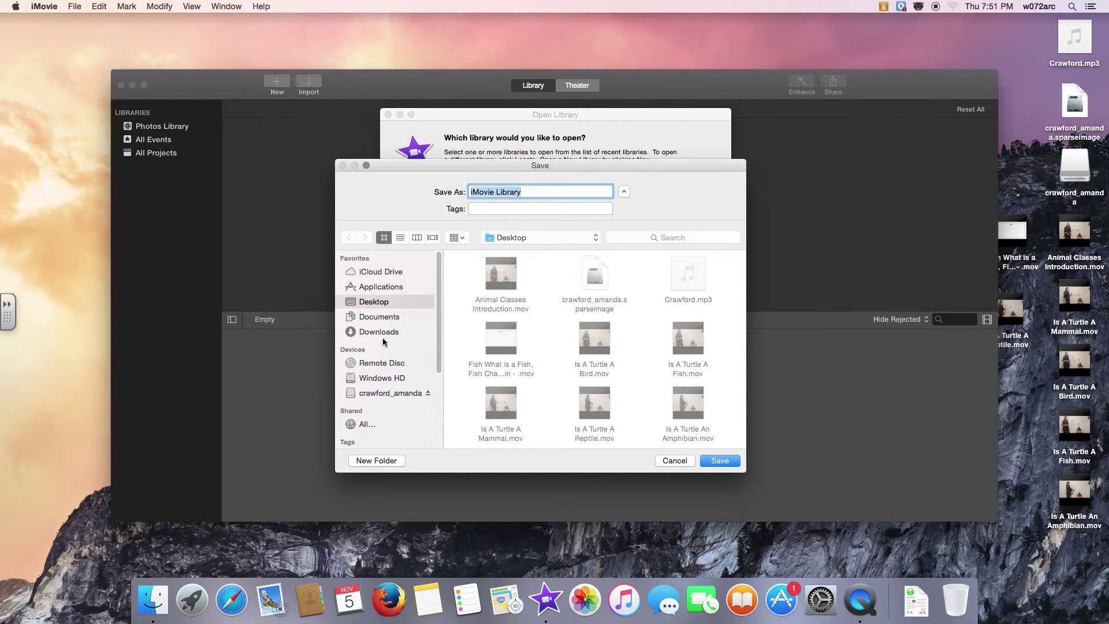
click(376, 396)
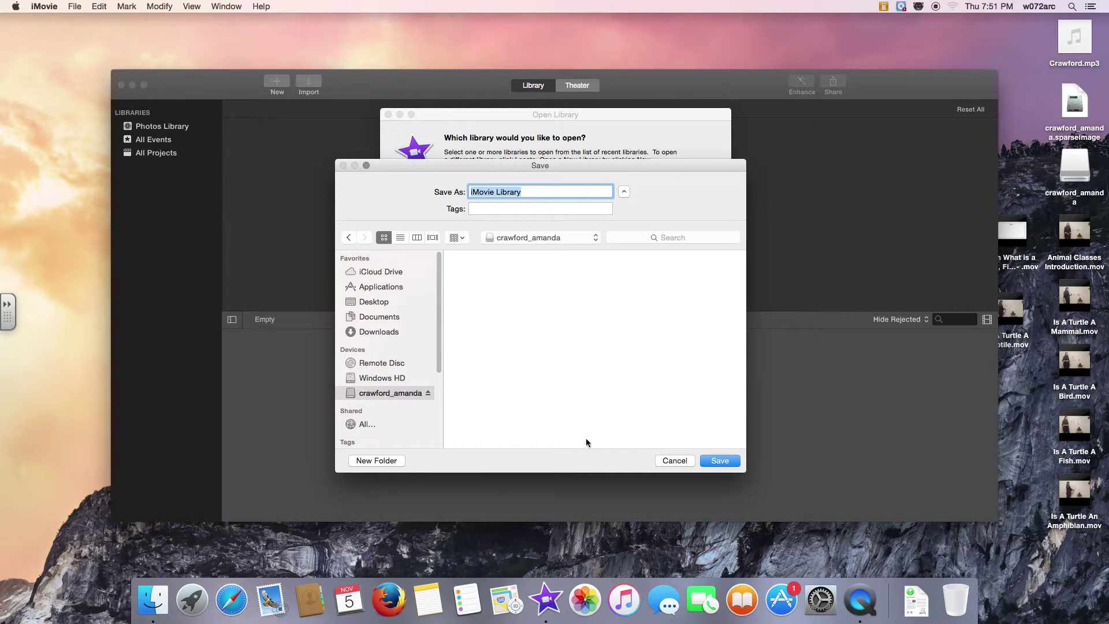
click(722, 462)
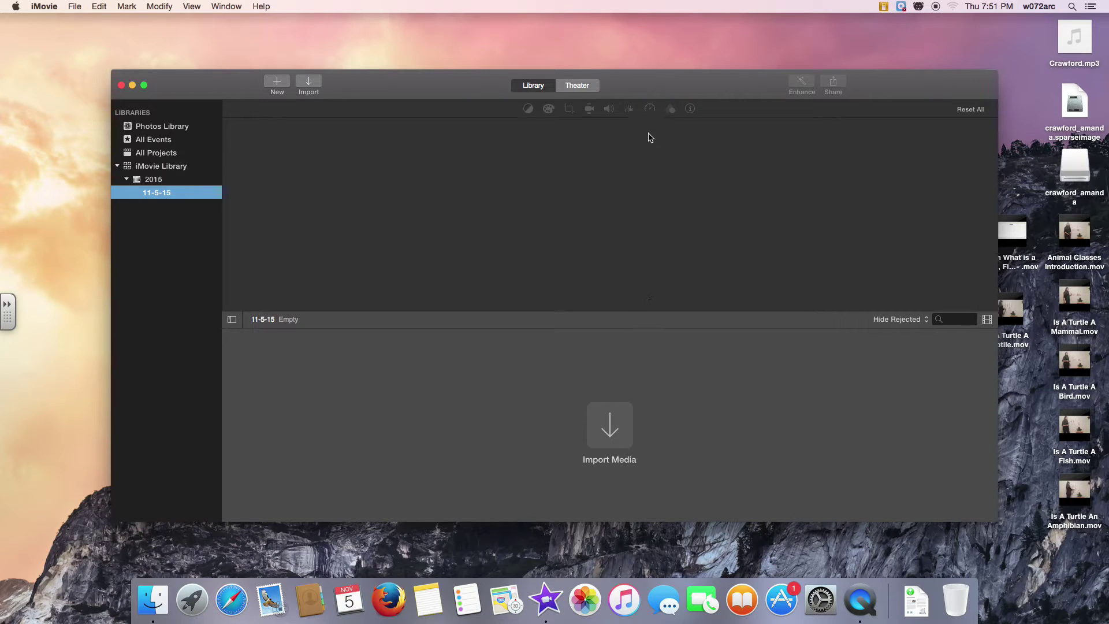
Create a No Theme movie named after the student in the 11-5-15 event
click(587, 88)
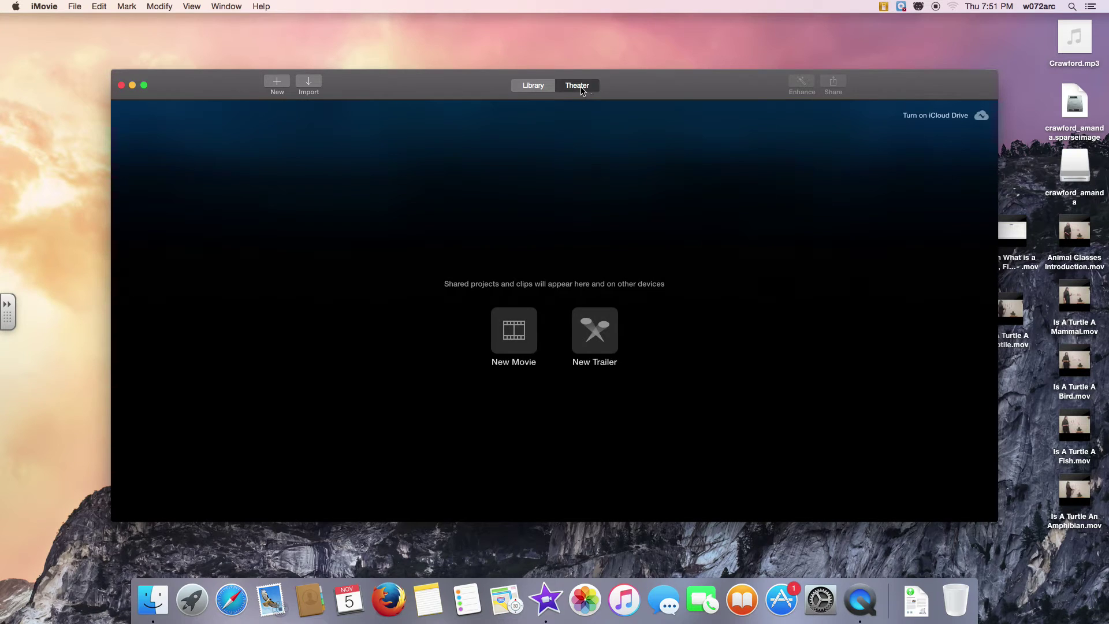
click(524, 342)
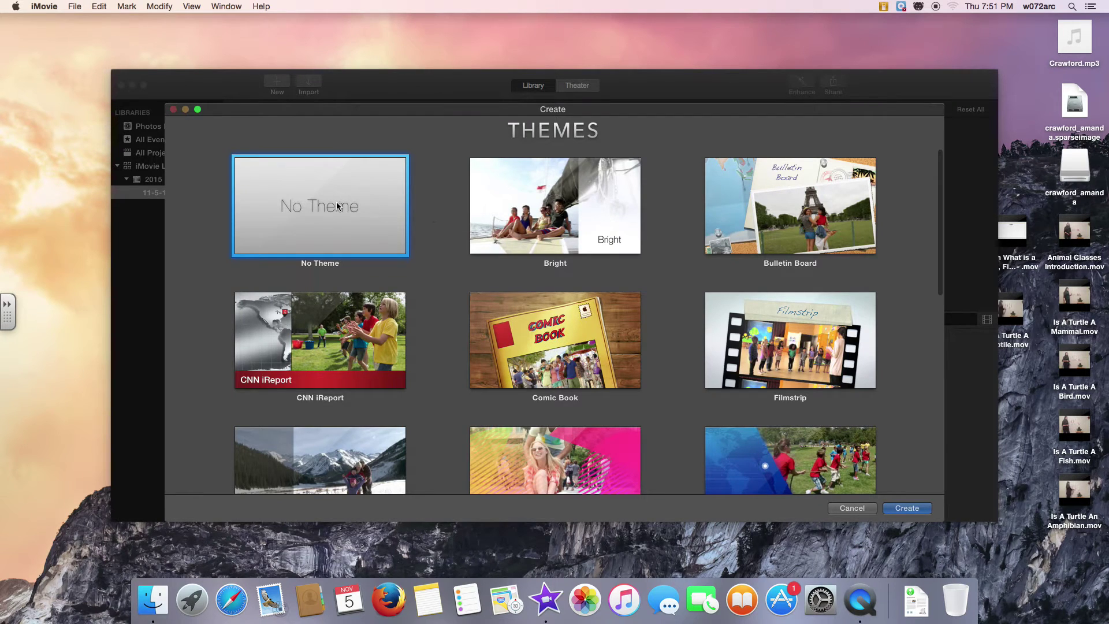
double_click(338, 206)
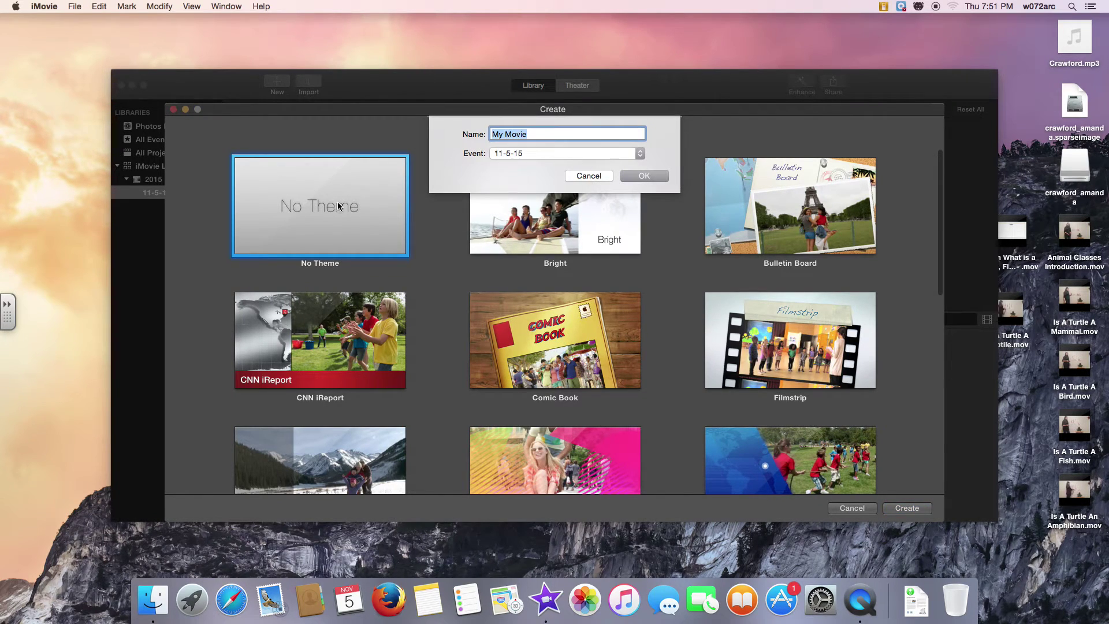
key(Return)
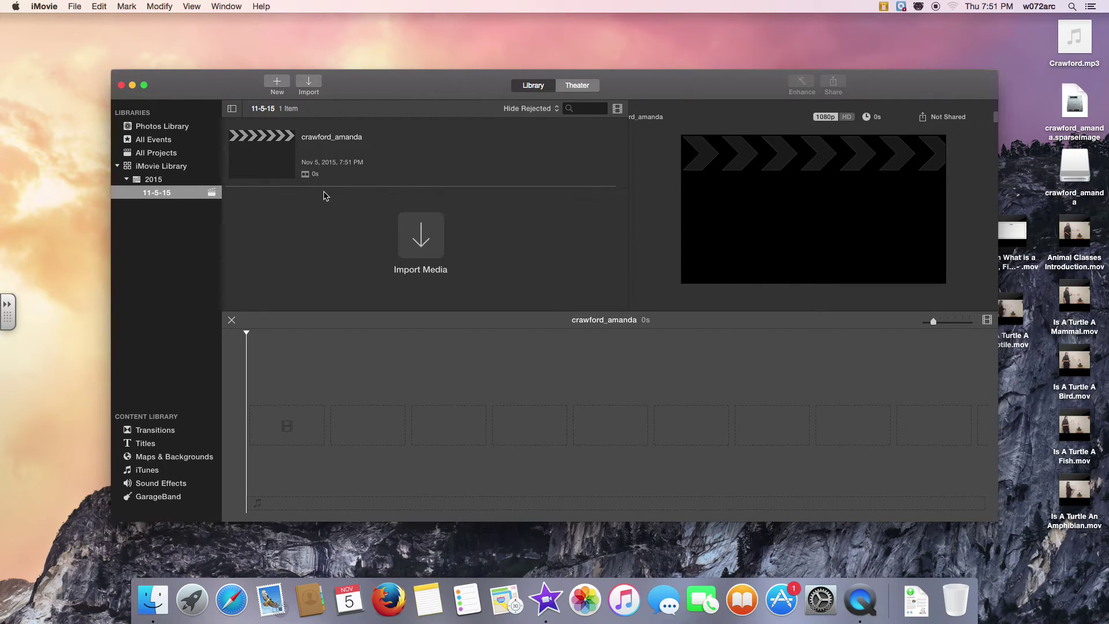
Add the orangutan photo from the Photos Library's 2014 - 2015 album to the timeline
click(164, 138)
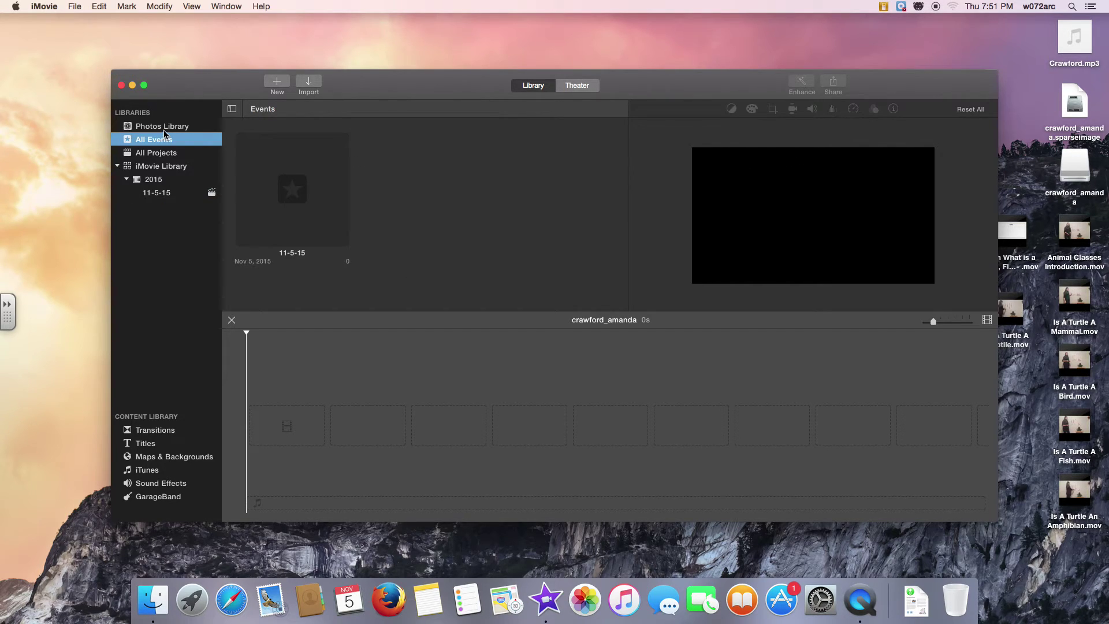
click(165, 128)
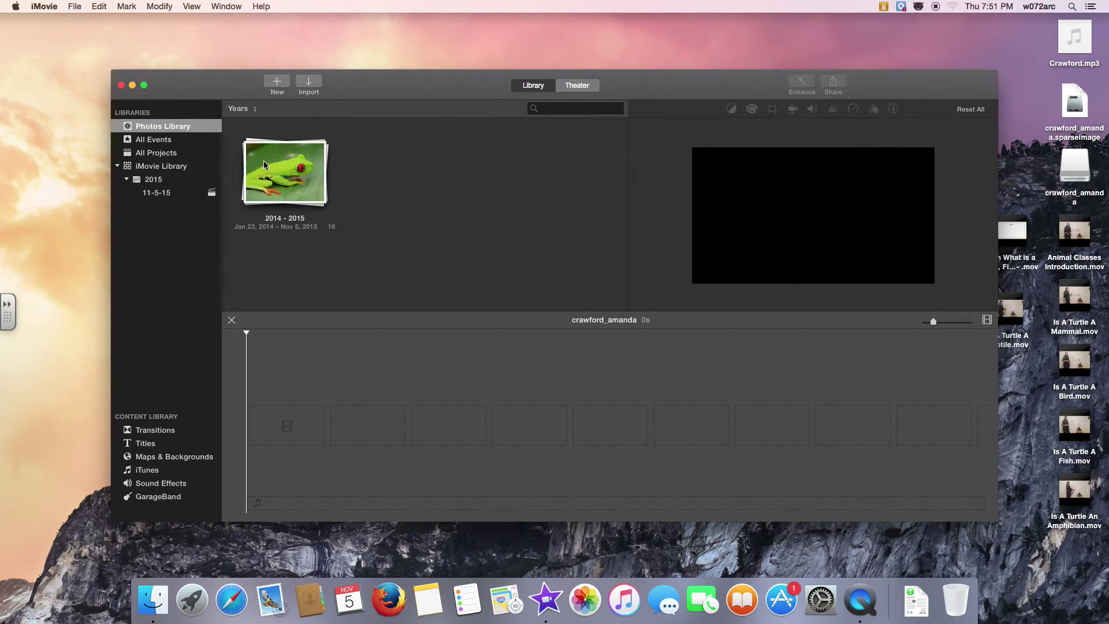
click(284, 184)
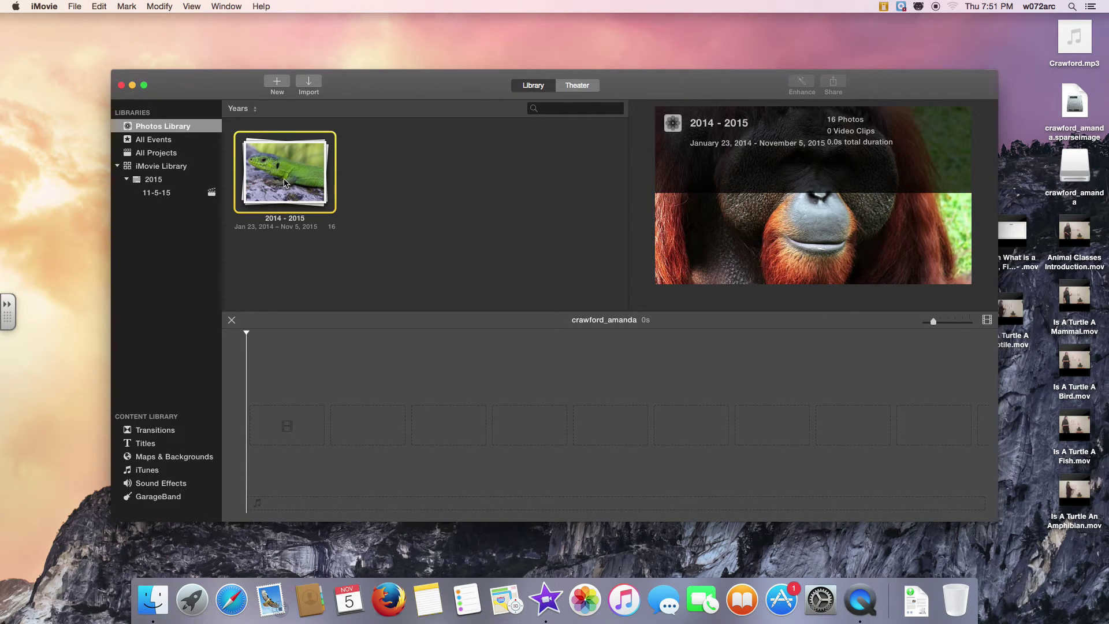
double_click(280, 178)
drag(276, 175, 292, 433)
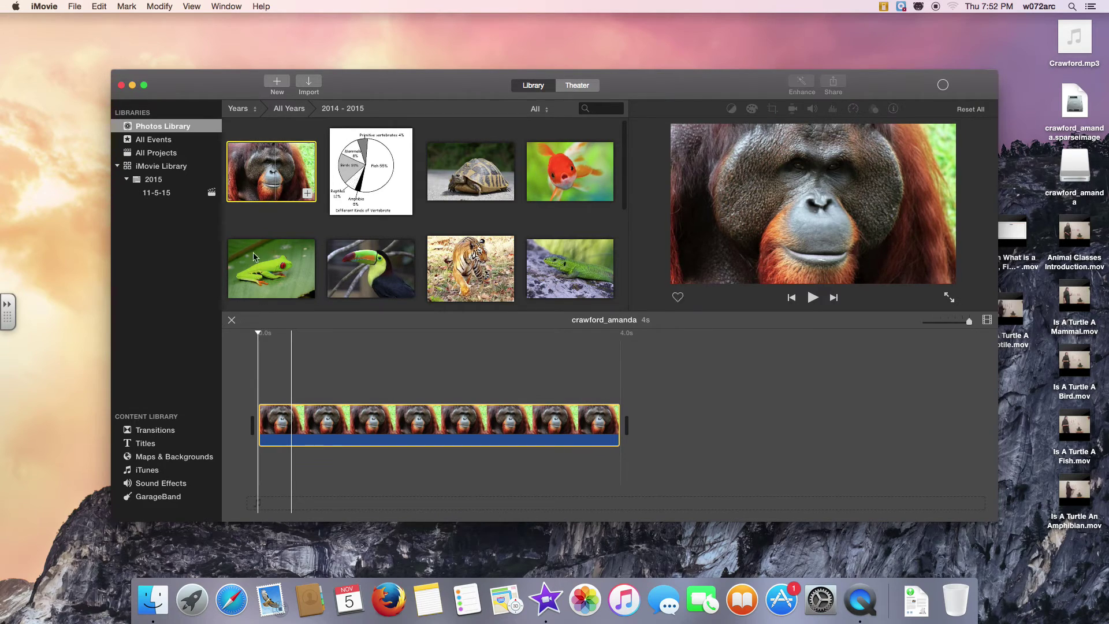